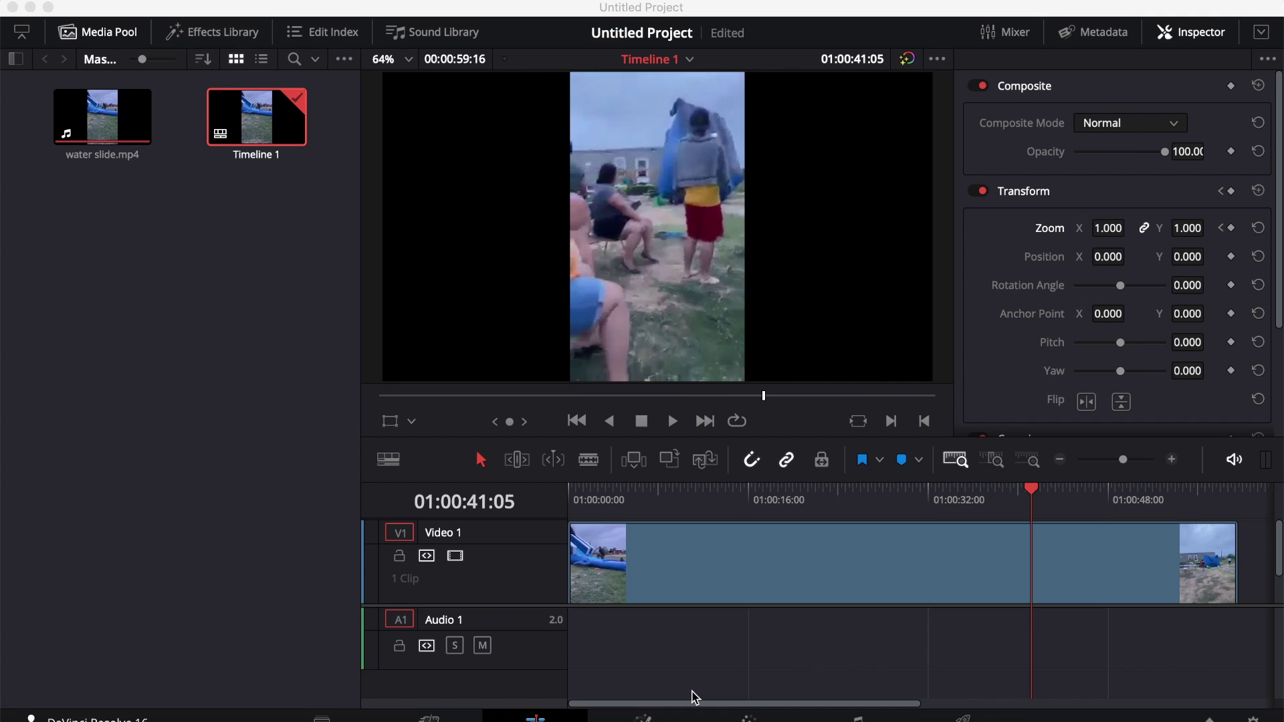
Step: Park the playhead at roughly 01:00:10 on the water slide clip
left_click(690, 516)
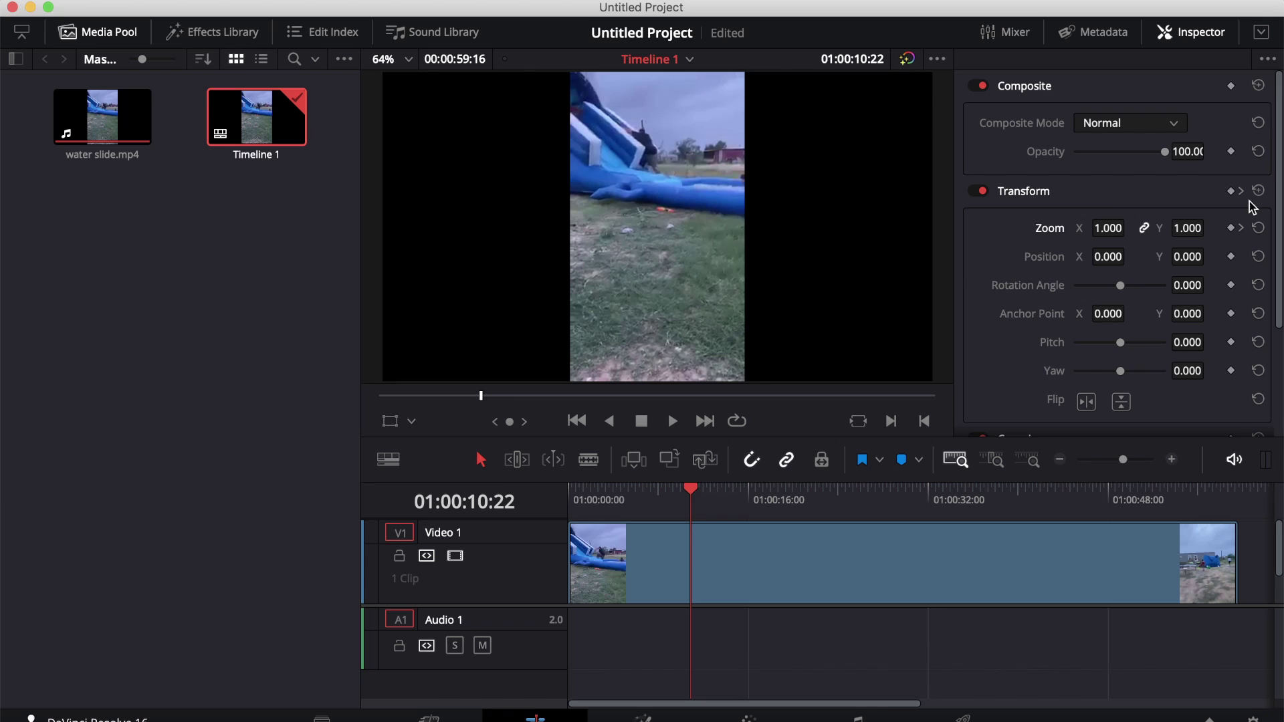
Step: Add Zoom keyframes (value 1.0) at 01:00:10:22, 01:00:28:09 and 01:00:38:03
left_click(1231, 229)
left_click(886, 507)
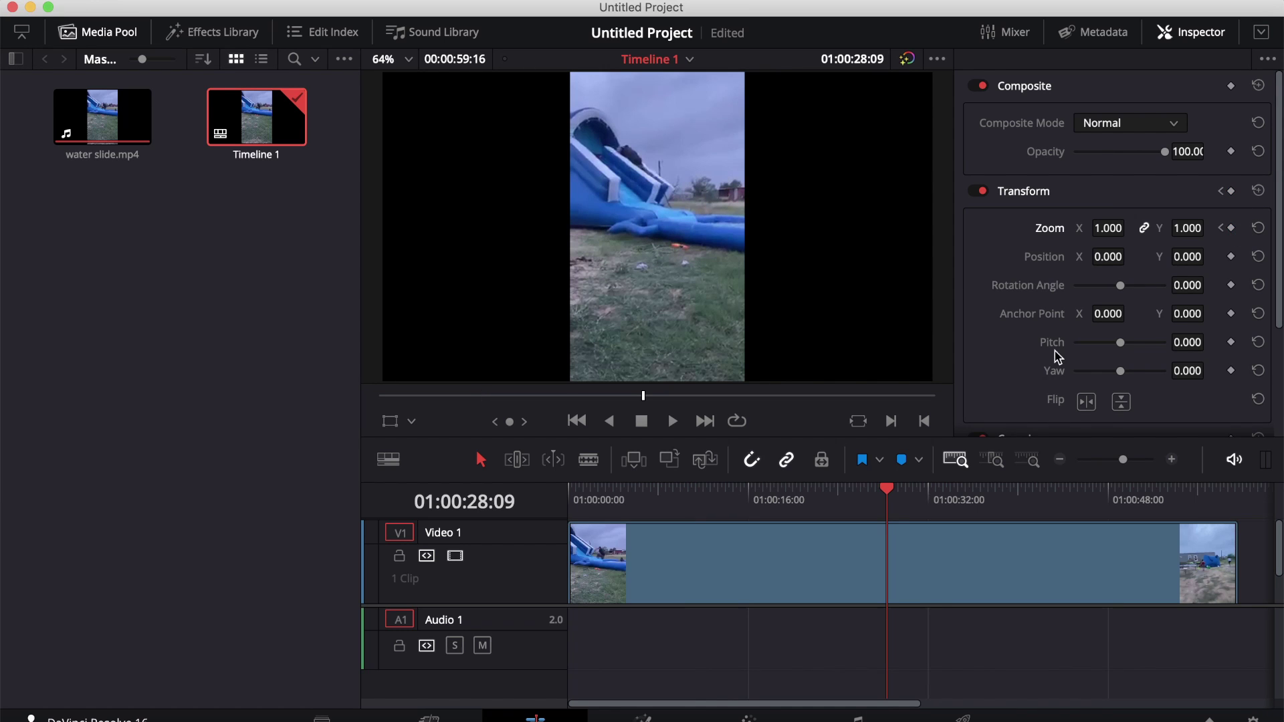
left_click(1231, 227)
left_click(996, 506)
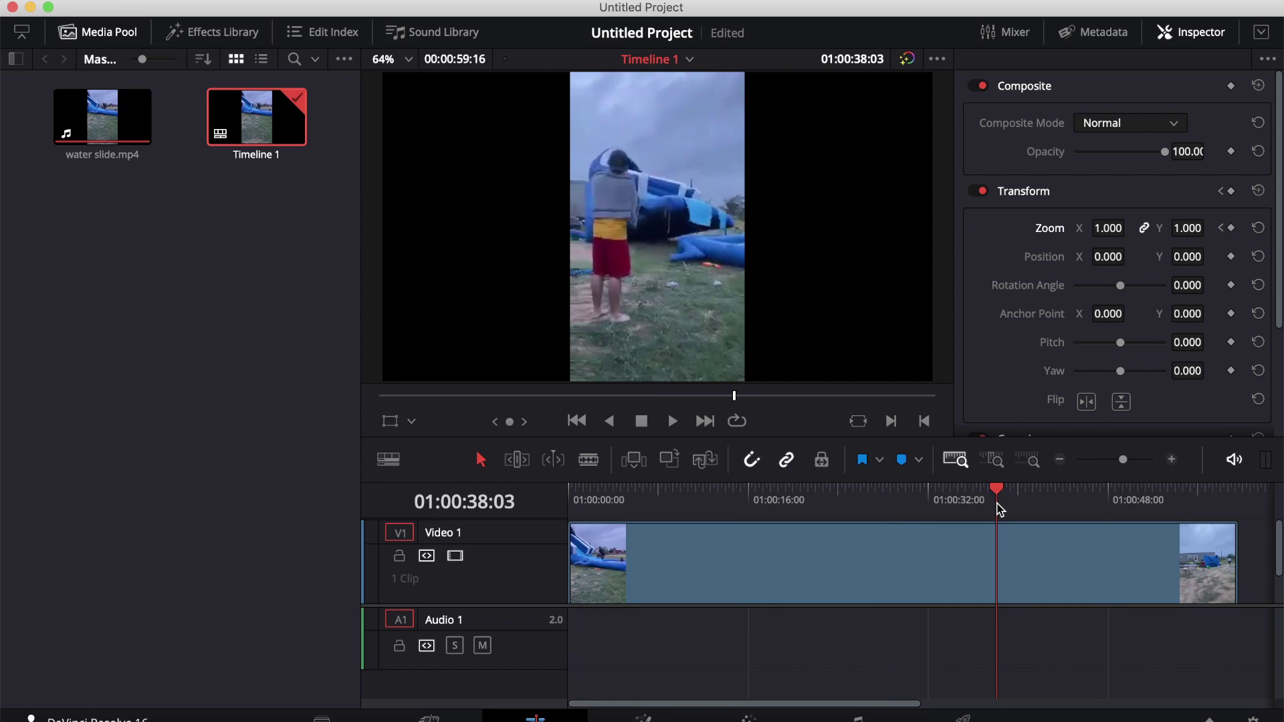
left_click(1231, 227)
mouse_move(732, 593)
scroll(733, 592, "down", 1)
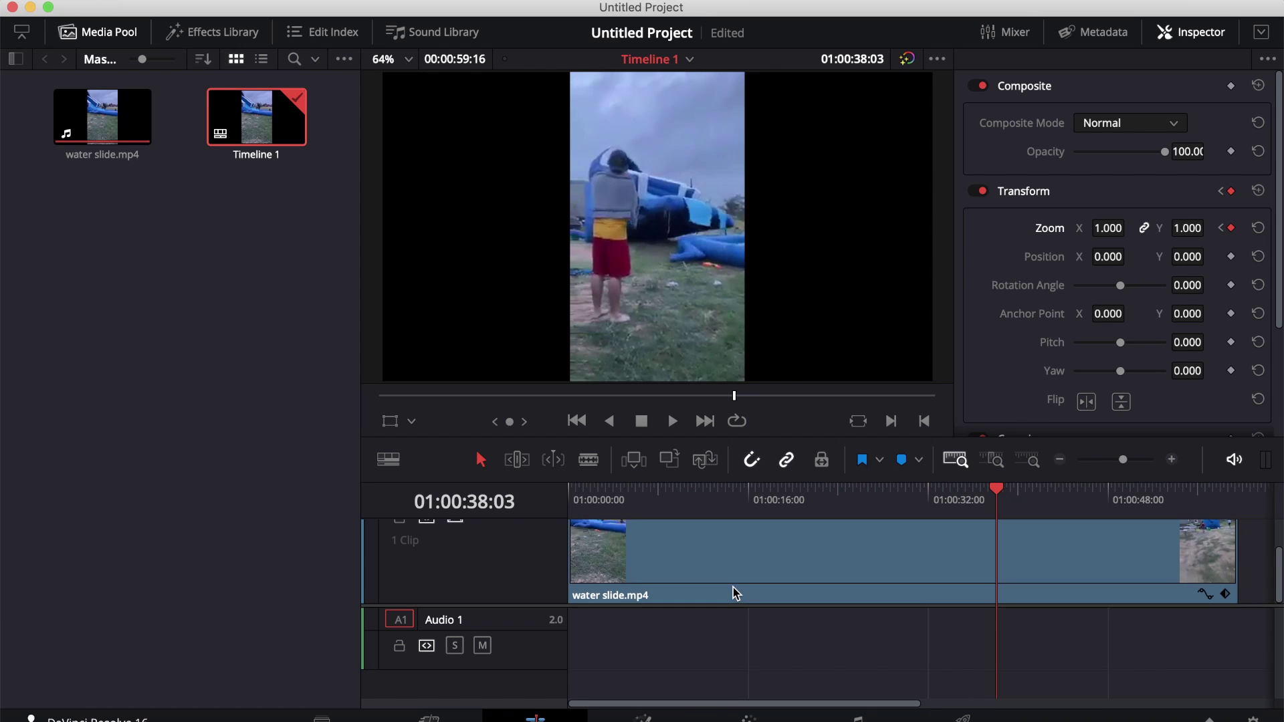
scroll(733, 592, "up", 1)
scroll(733, 593, "down", 1)
scroll(734, 591, "right", 1)
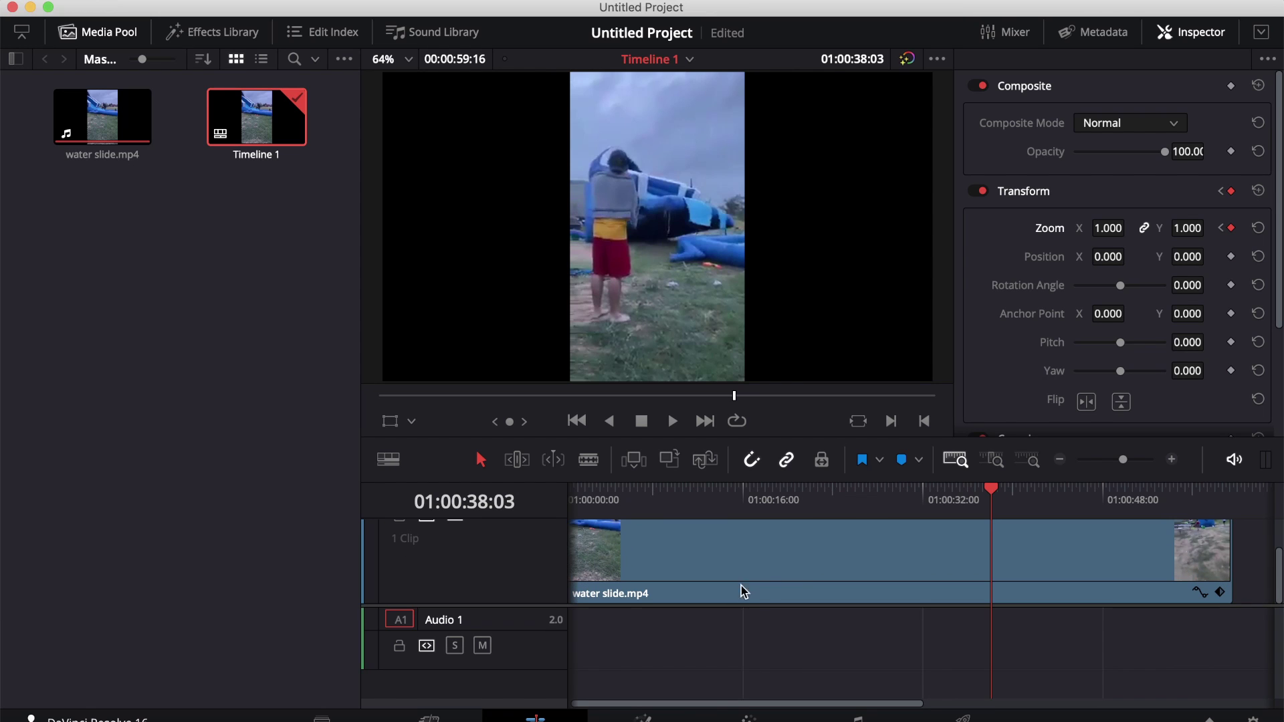
scroll(809, 584, "up", 1)
scroll(809, 585, "left", 1)
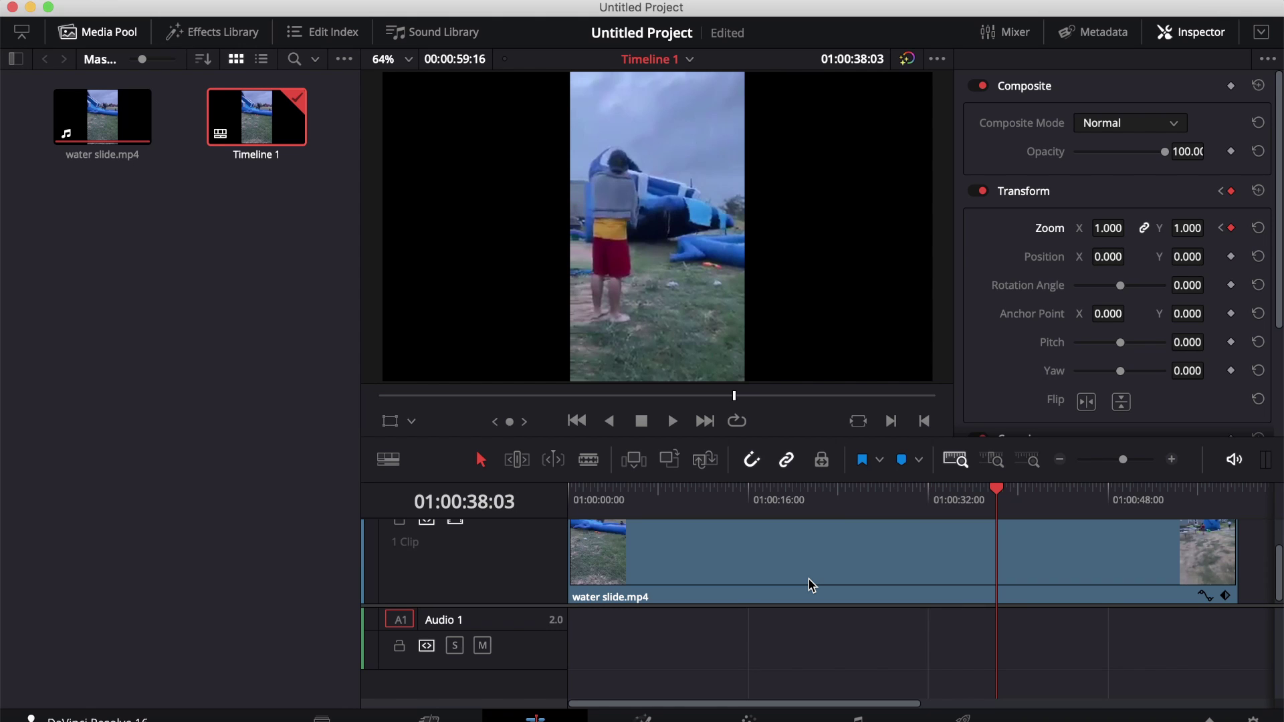
Step: Lower the Video Track Height in Timeline View Options so the clip and its name bar fit
left_click(389, 462)
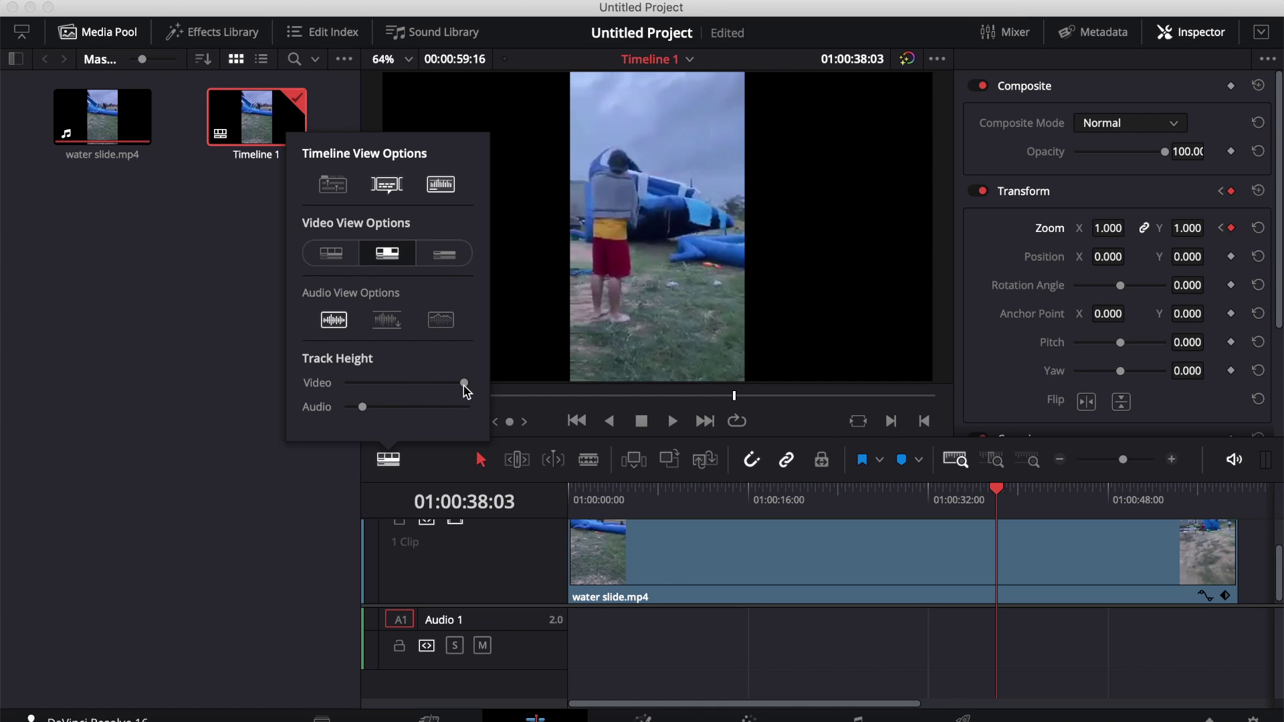
left_click_drag(463, 383, 380, 409)
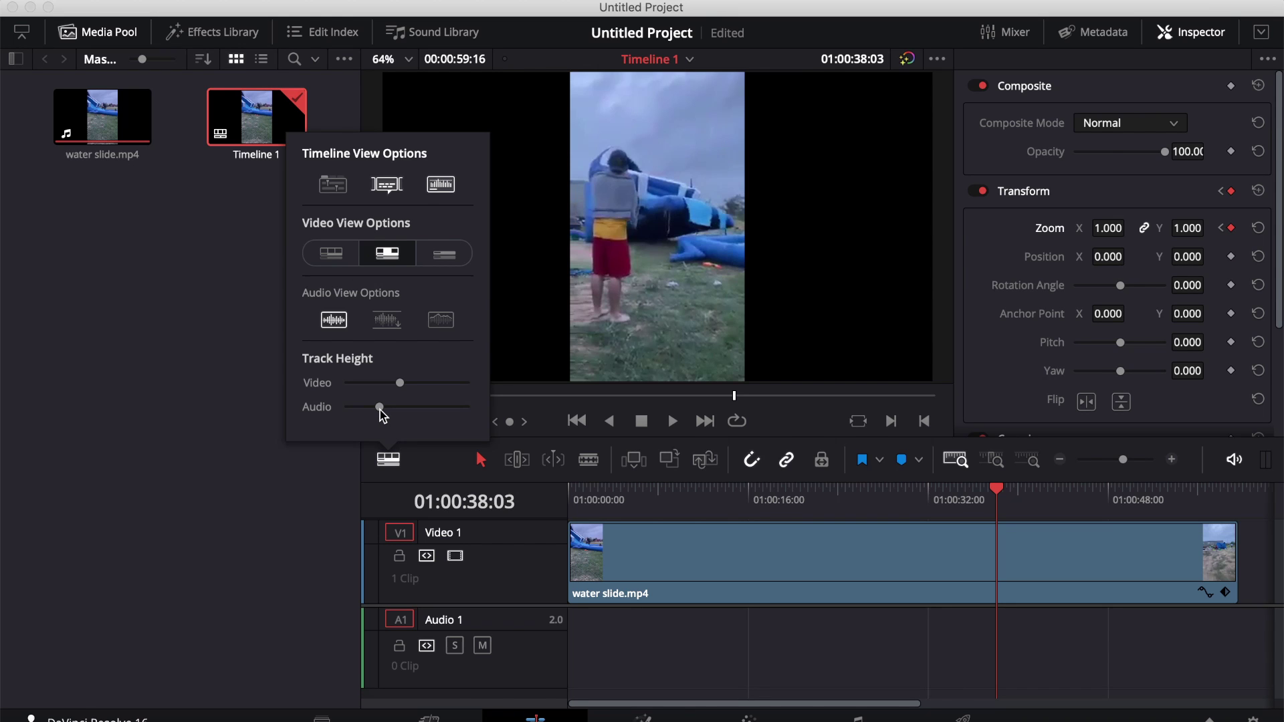
Step: Dismiss the view options popover and select the water slide clip on V1
left_click(654, 640)
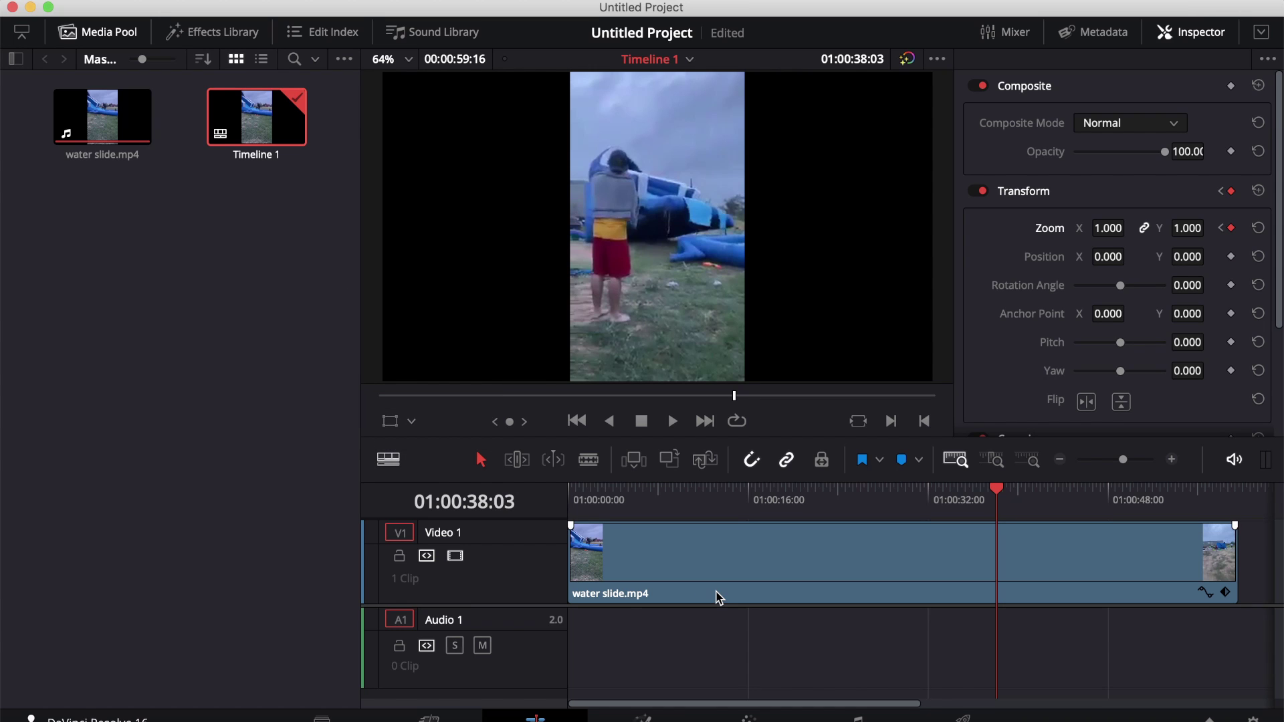
left_click(725, 570)
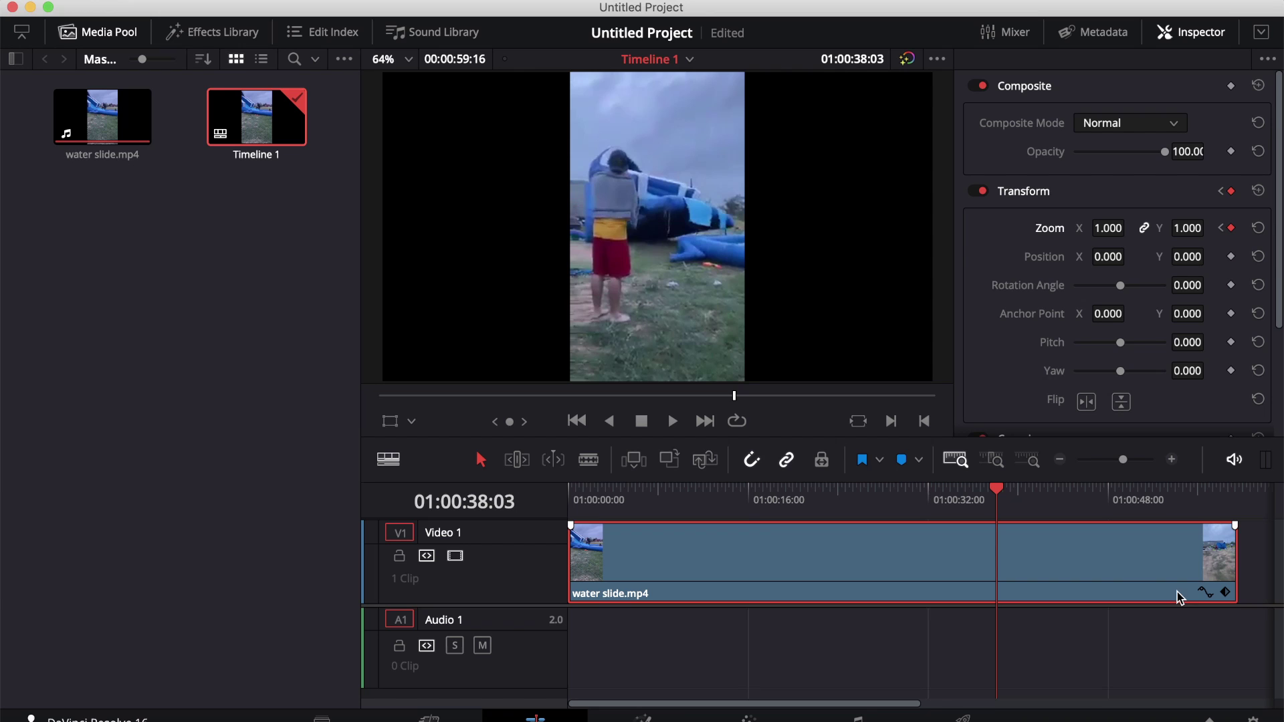
Step: Expand the water slide clip's Transform keyframe track beneath it on the timeline
left_click(1225, 594)
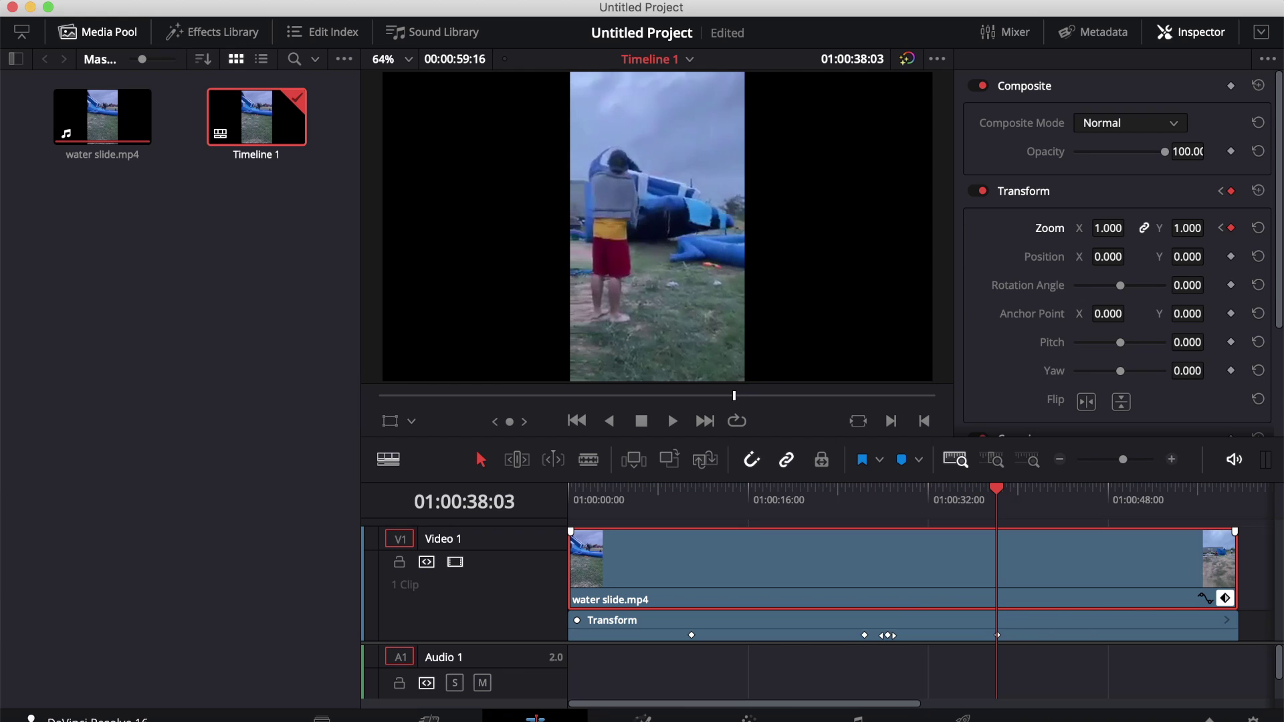
Step: Jump from the 01:00:28:09 keyframe to 01:00:38:03 and remove that Zoom keyframe
left_click(896, 504)
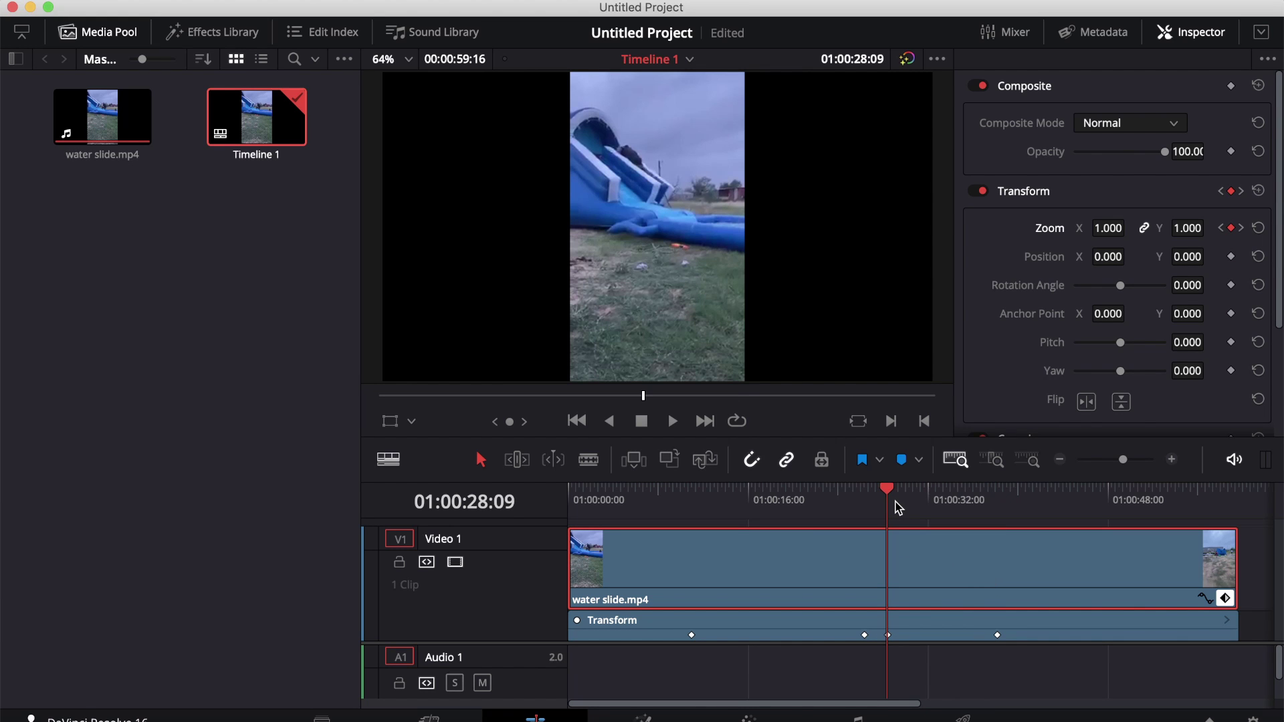
left_click(1239, 228)
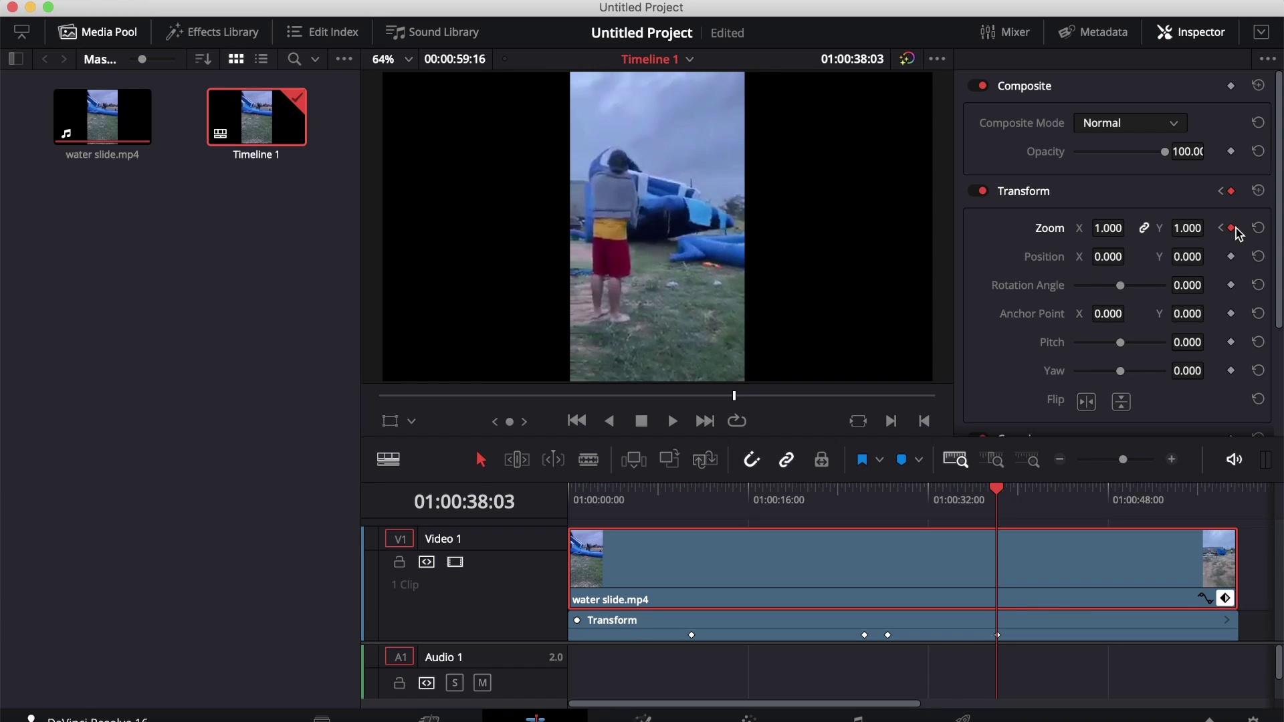
left_click(1233, 228)
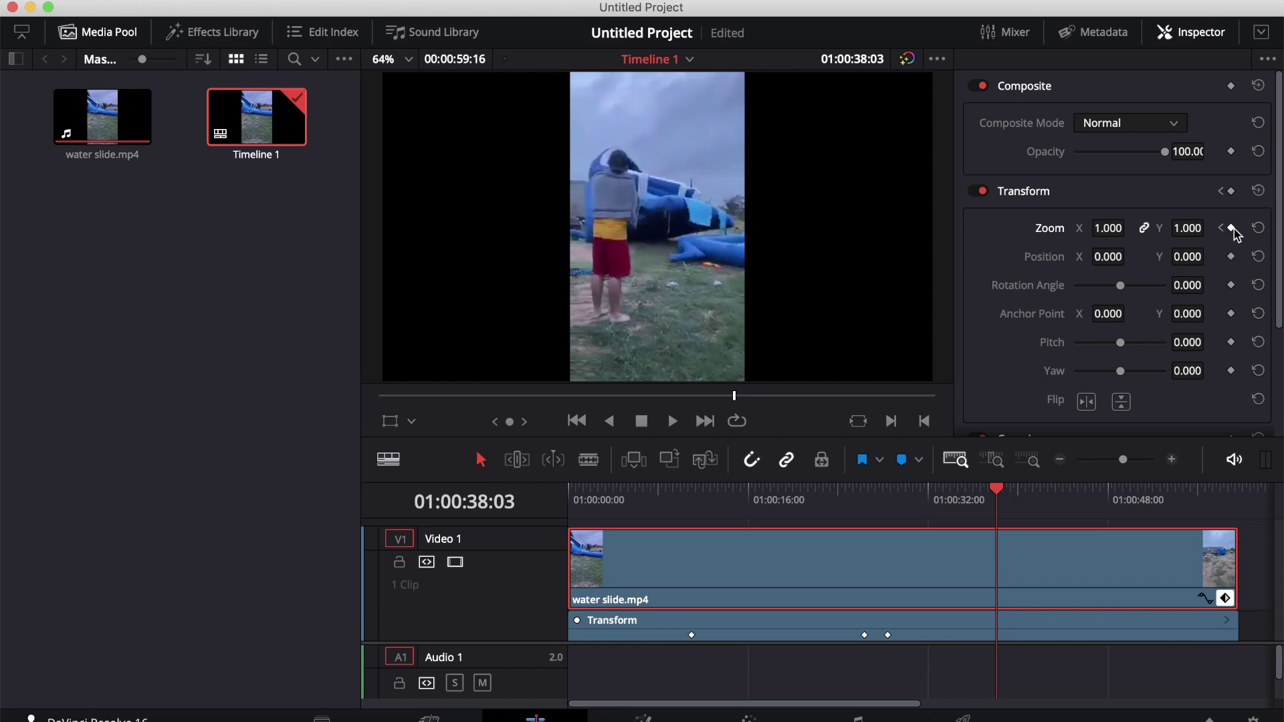